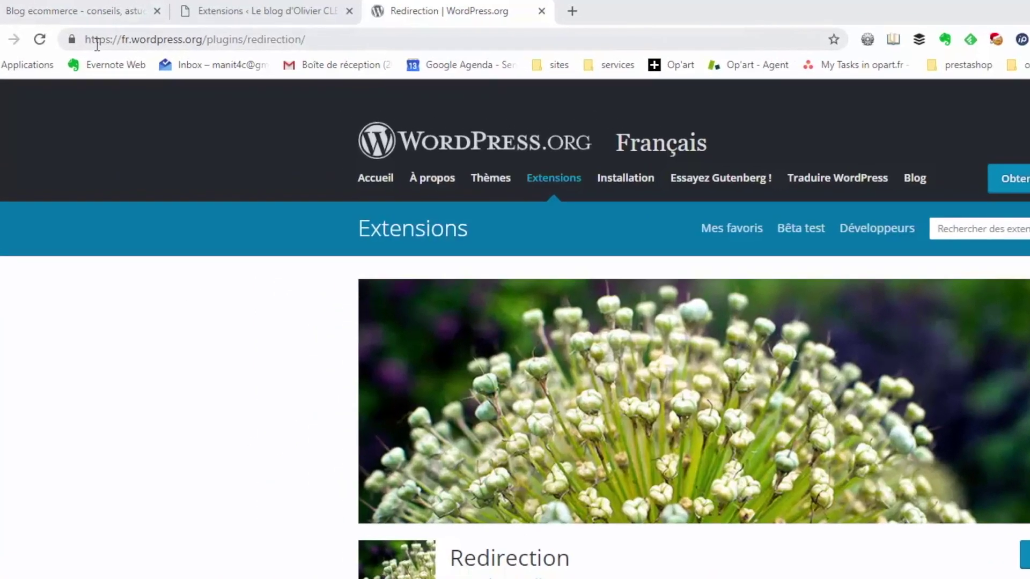
# Step: Return to the blog's installed extensions page and close the Redirection plugin details and the in-page text search
pyautogui.moveTo(229, 29)
pyautogui.mouseDown()
pyautogui.moveTo(104, 31)
pyautogui.moveTo(120, 40)
pyautogui.mouseUp()
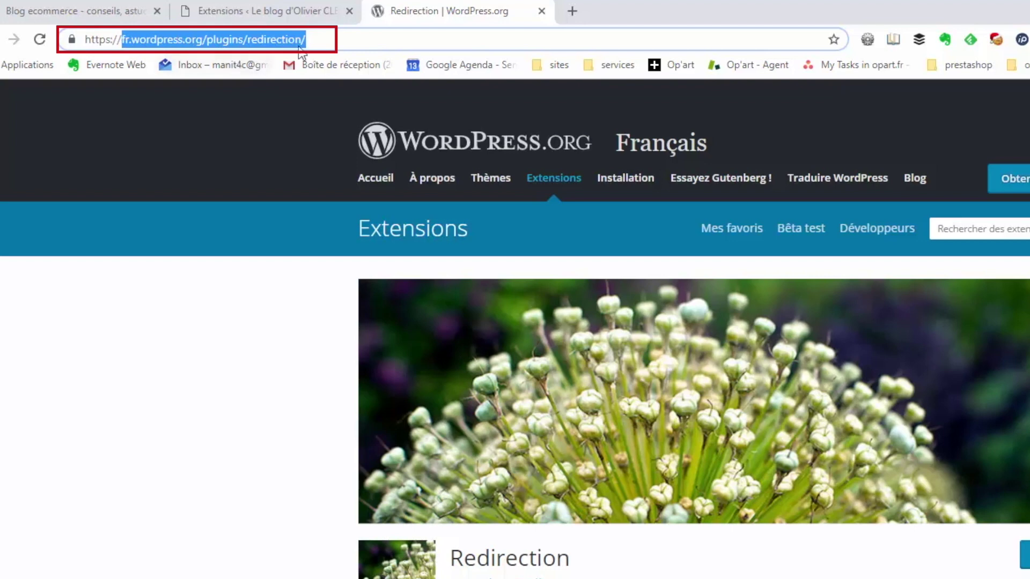
pyautogui.click(204, 546)
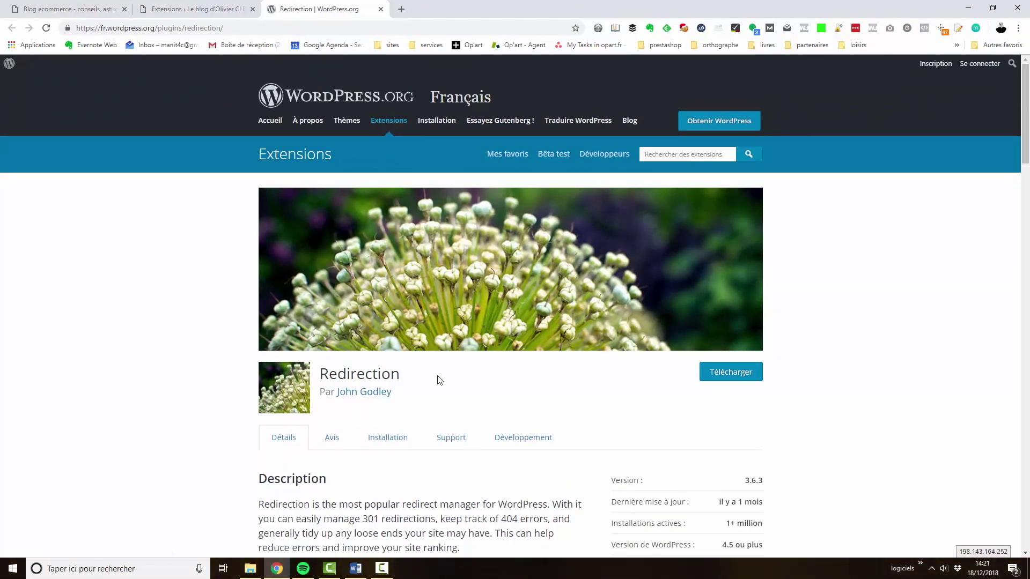
pyautogui.click(203, 6)
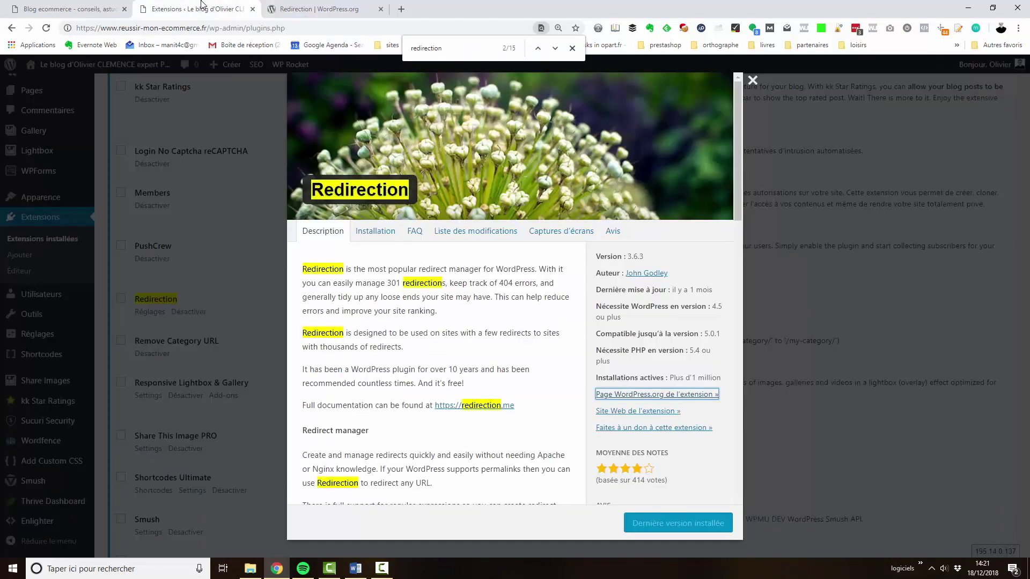
pyautogui.click(753, 82)
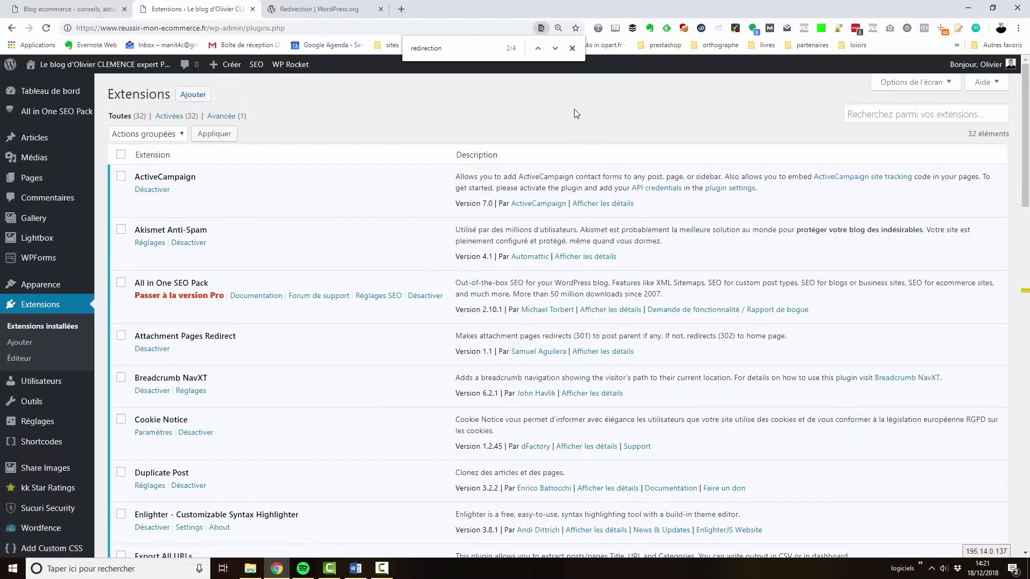
pyautogui.click(572, 48)
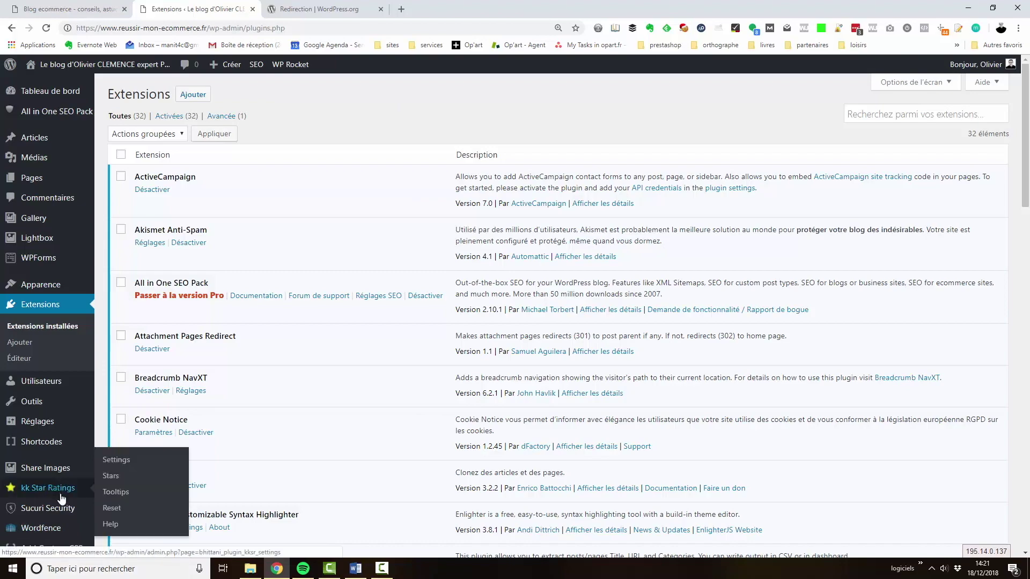
# Step: Open the Redirection plugin's management page and look through its redirect list to the form for adding a new redirection
pyautogui.moveTo(53, 405)
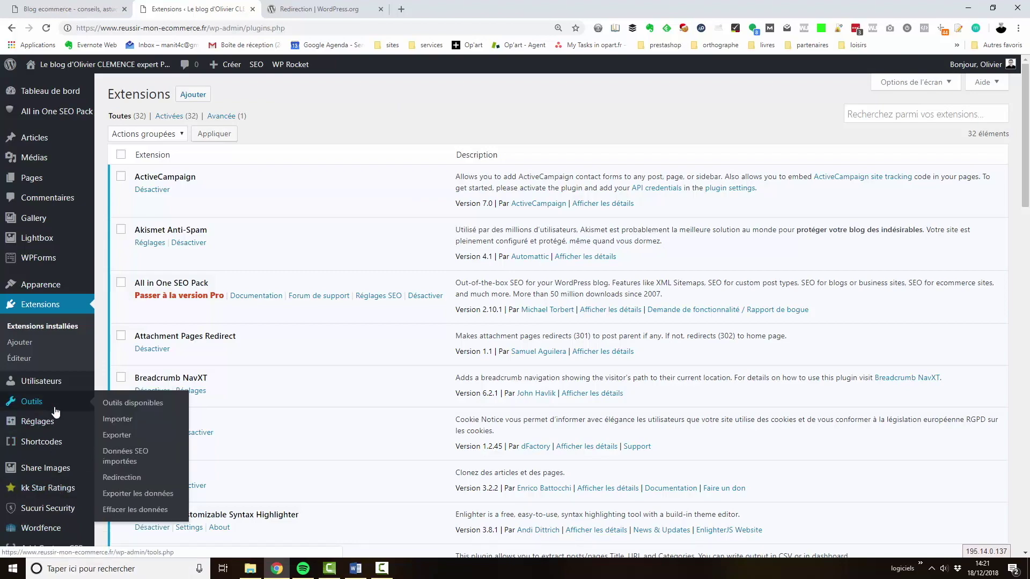
pyautogui.click(131, 483)
pyautogui.scroll(-15, 489, 349)
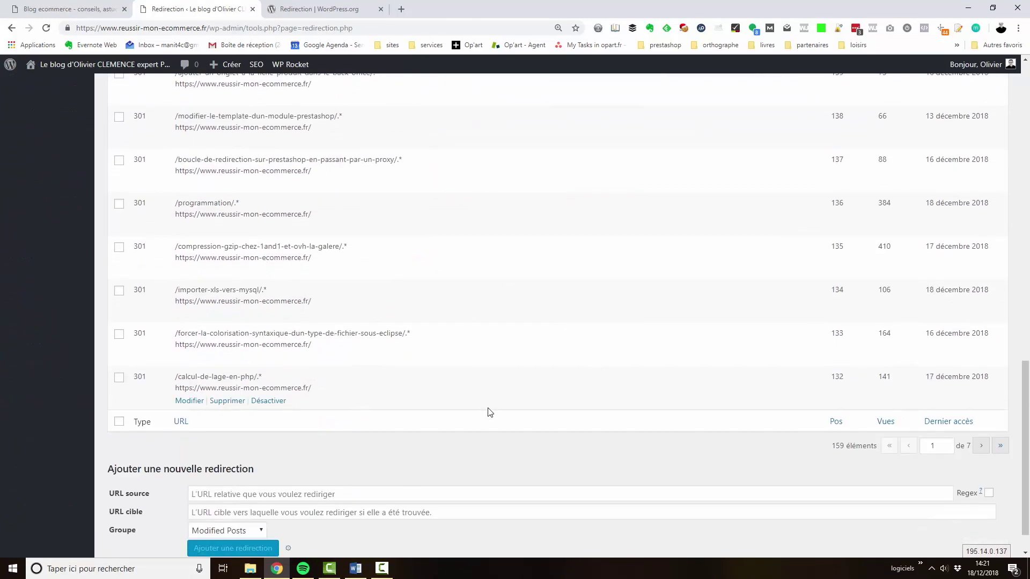
pyautogui.scroll(15, 489, 412)
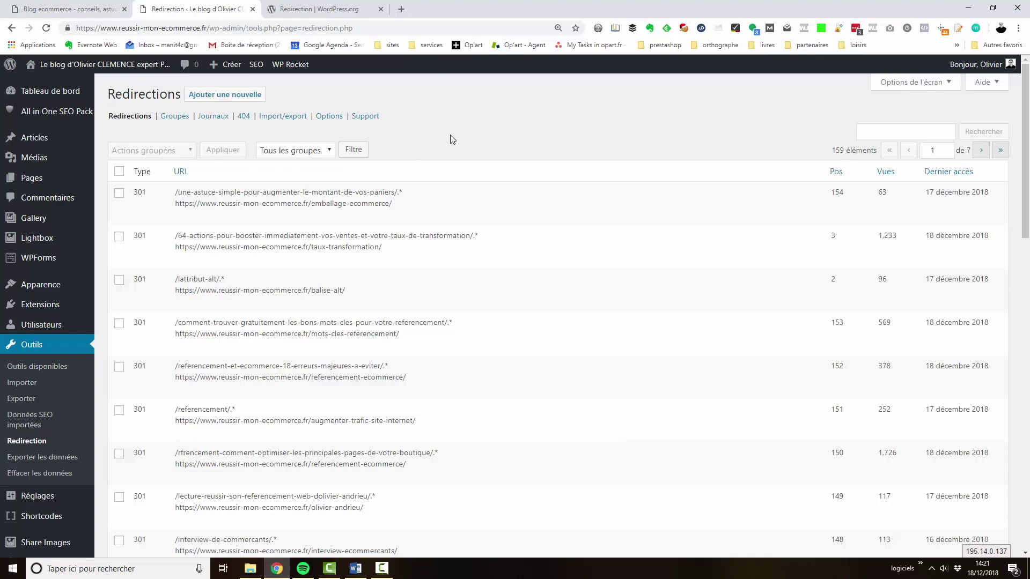
pyautogui.scroll(-15, 381, 423)
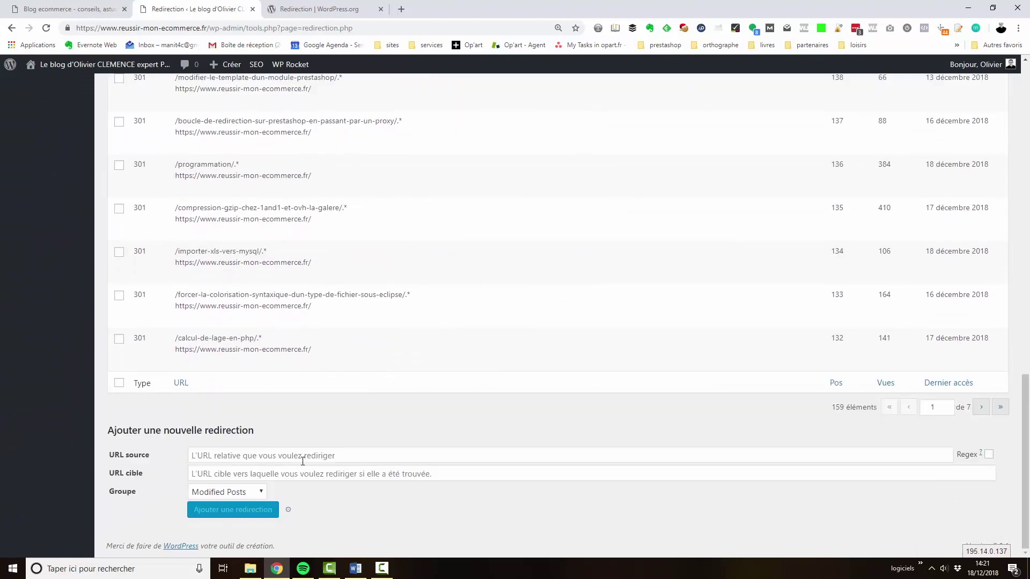
# Step: Examine the source URL, target URL and group fields of the new redirection form, including the available group choices
pyautogui.click(244, 459)
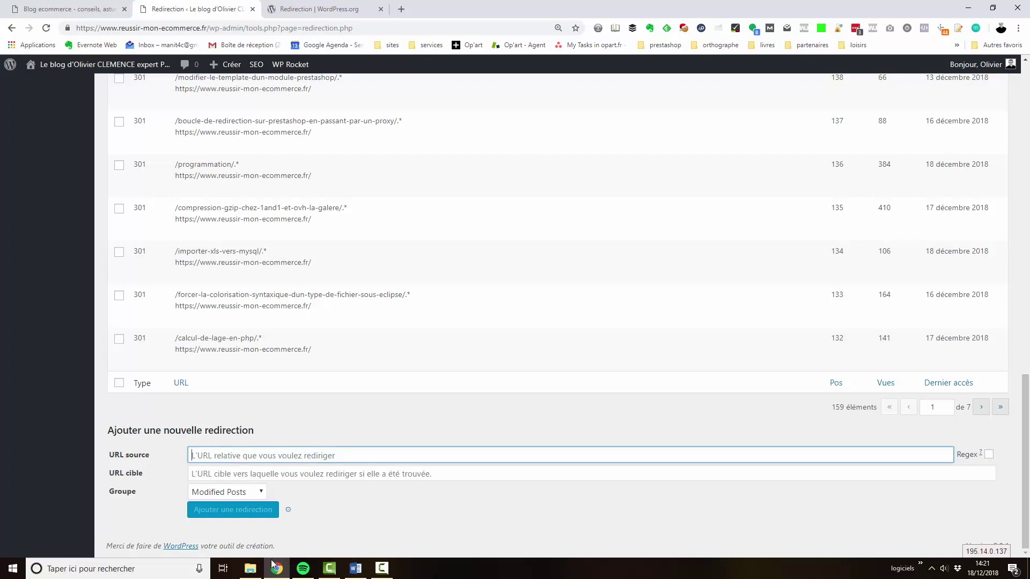
pyautogui.moveTo(108, 455); pyautogui.dragTo(152, 458)
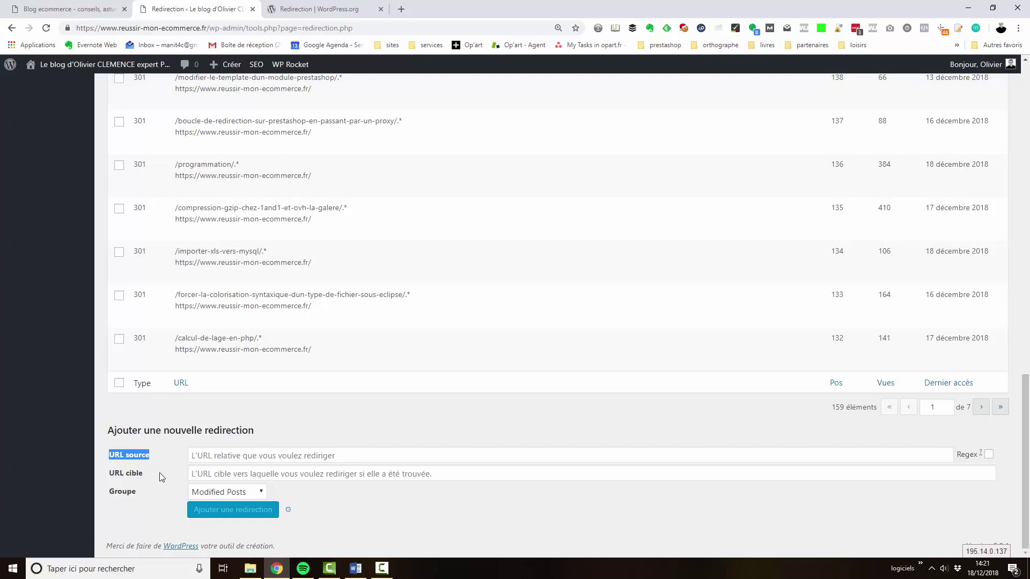
pyautogui.click(114, 487)
pyautogui.moveTo(114, 487); pyautogui.dragTo(110, 479)
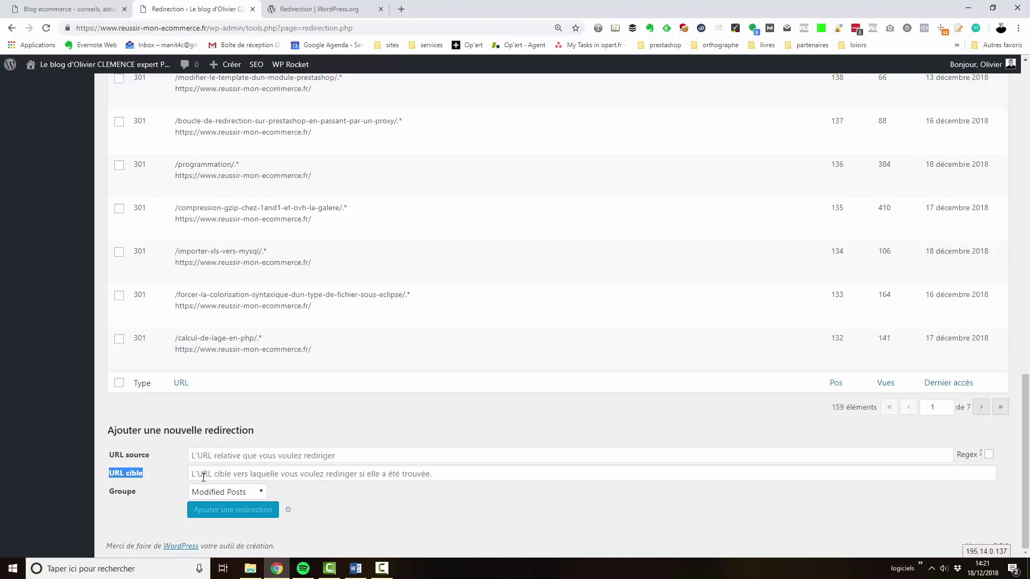
pyautogui.click(179, 476)
pyautogui.moveTo(146, 500); pyautogui.dragTo(225, 492)
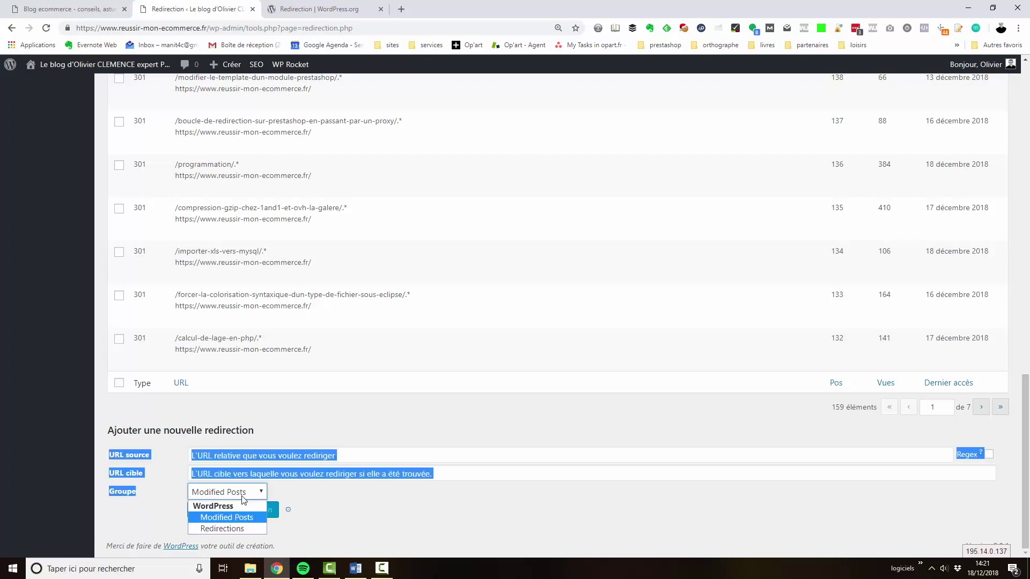
pyautogui.click(317, 500)
pyautogui.click(240, 493)
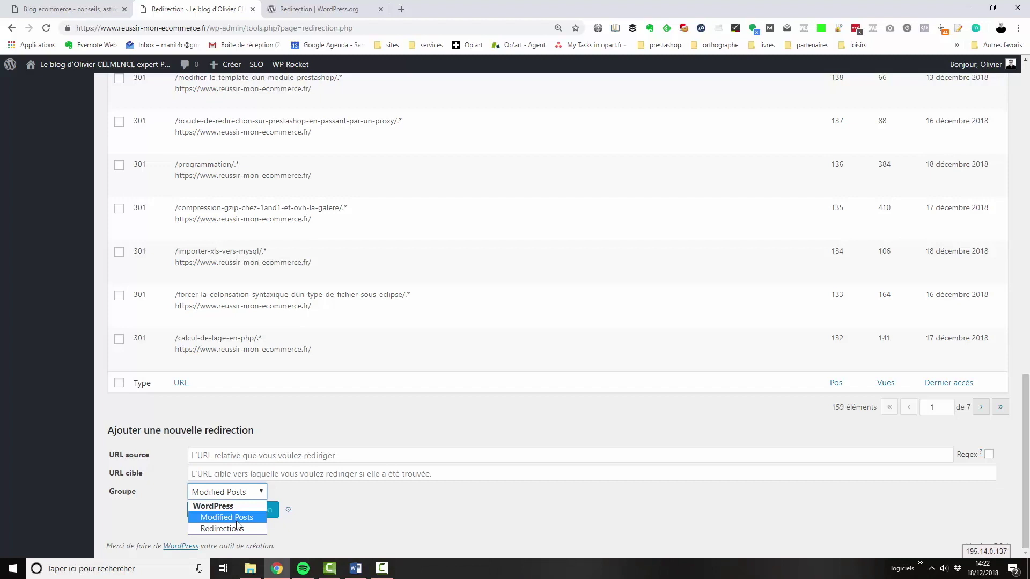
pyautogui.click(327, 510)
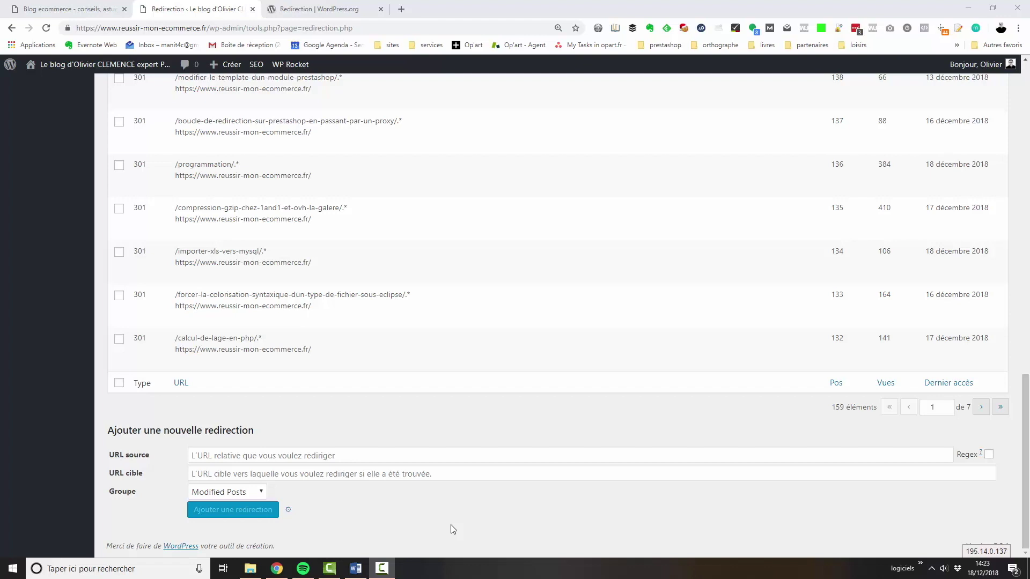
# Step: Copy the address of the blog's FAQ Prestashop page and enter it as the new redirection's source URL
pyautogui.click(116, 6)
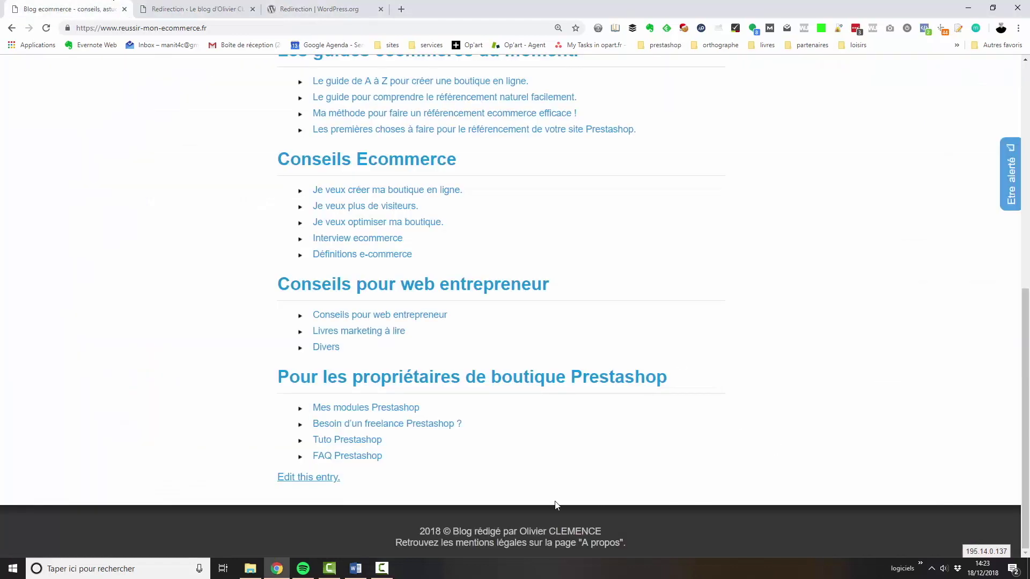
pyautogui.click(329, 457)
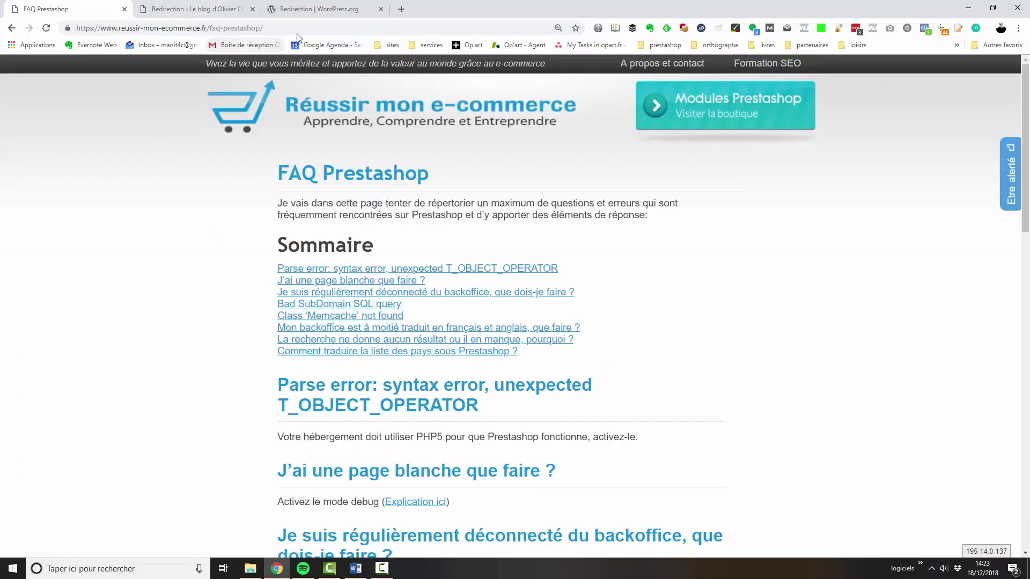
pyautogui.click(297, 31)
pyautogui.hotkey('ctrl', 'c')
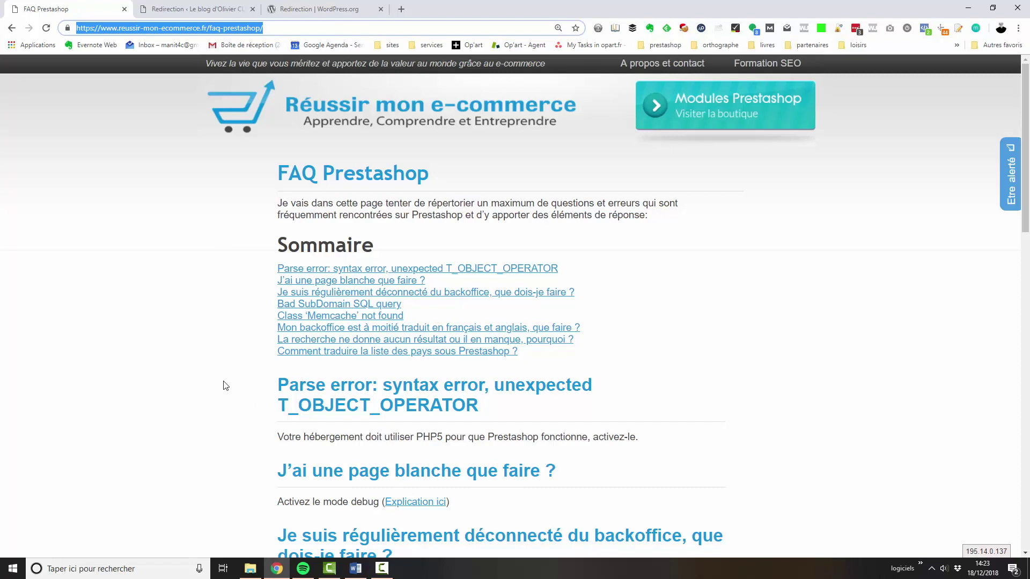
pyautogui.click(181, 7)
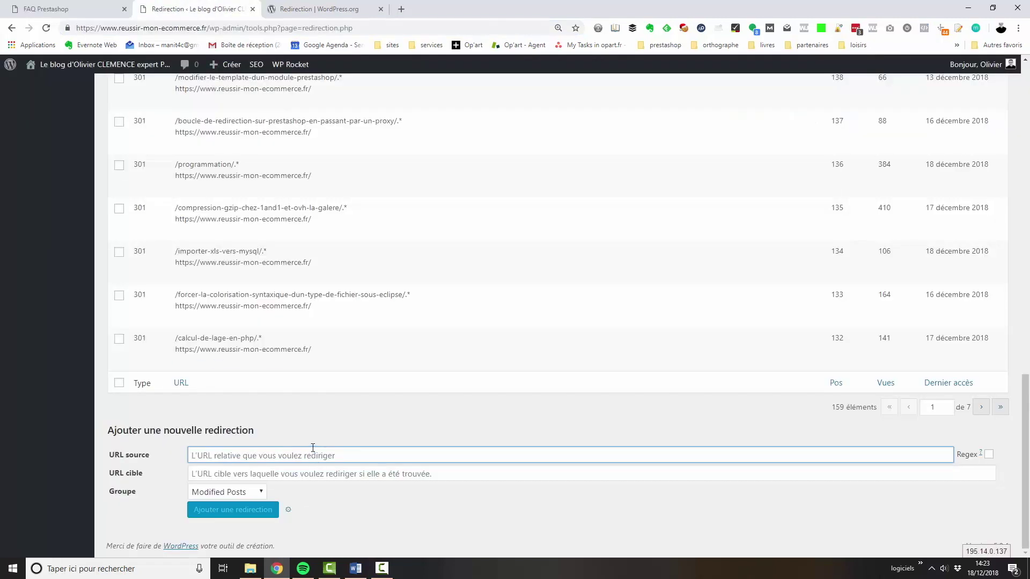
pyautogui.hotkey('ctrl', 'v')
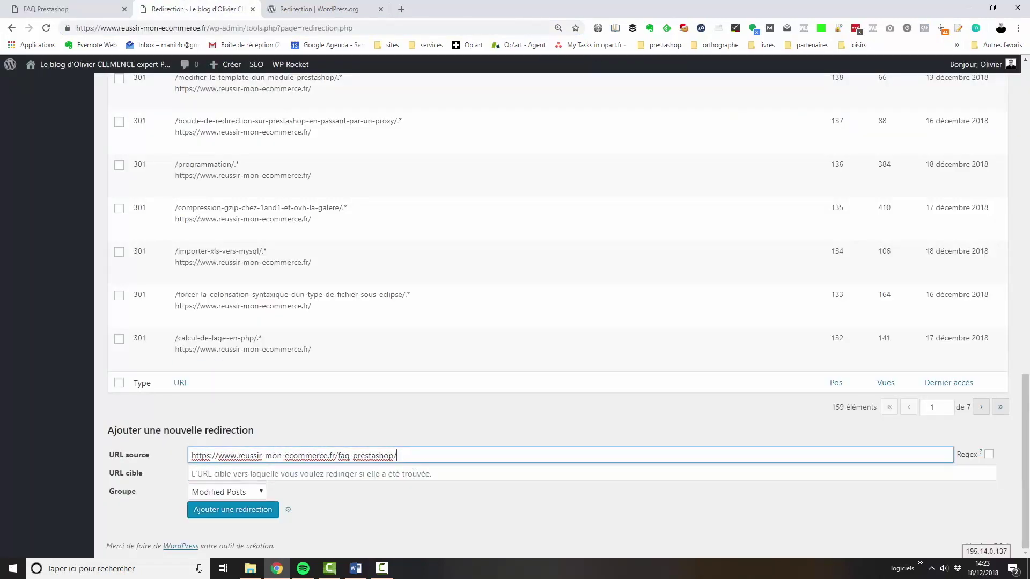
# Step: Copy the address of the blog's Tuto Prestashop page and enter it as the new redirection's target URL
pyautogui.click(418, 472)
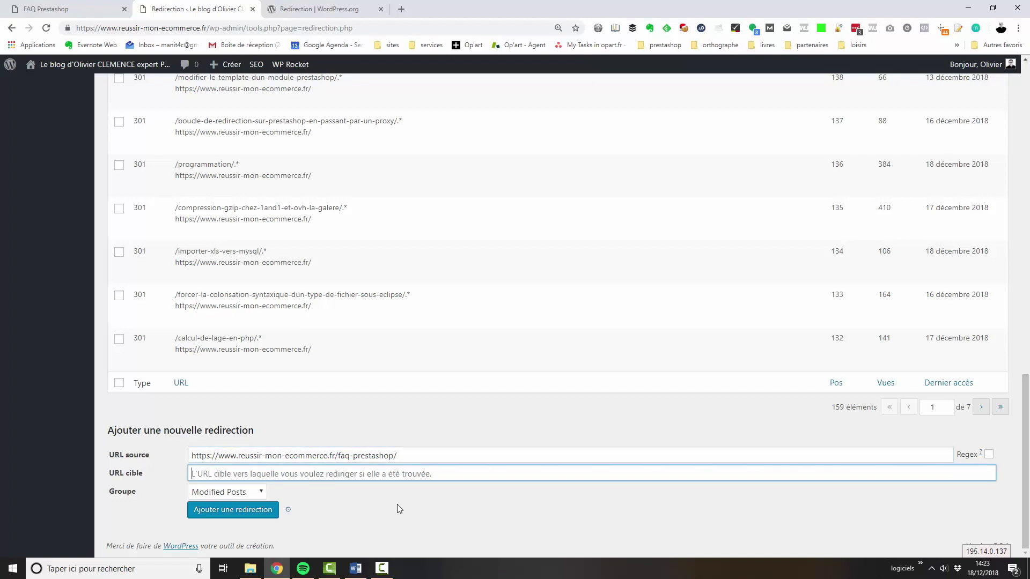
pyautogui.click(83, 7)
pyautogui.press('Return')
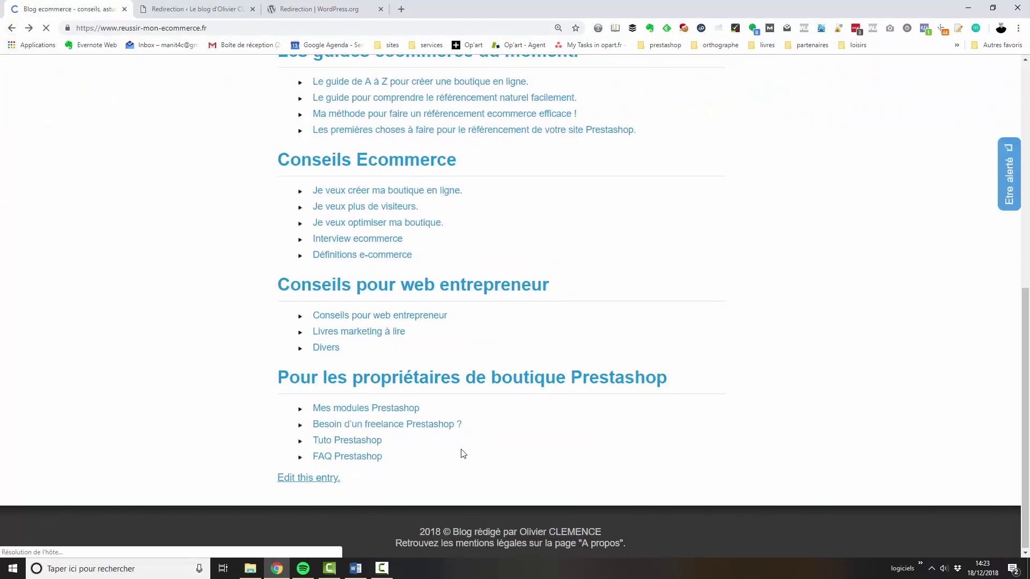
pyautogui.click(349, 440)
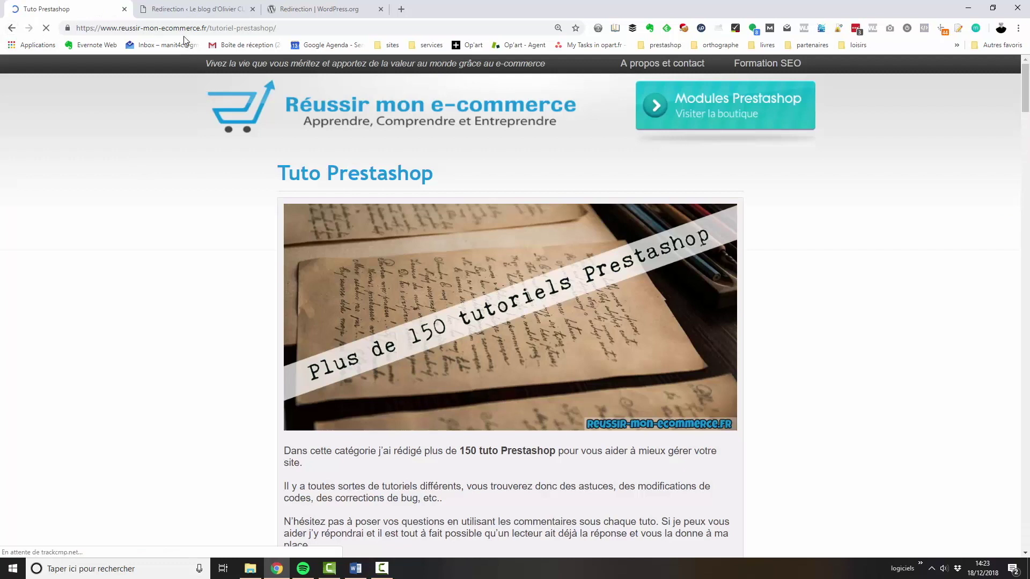
pyautogui.click(182, 29)
pyautogui.hotkey('ctrl', 'c')
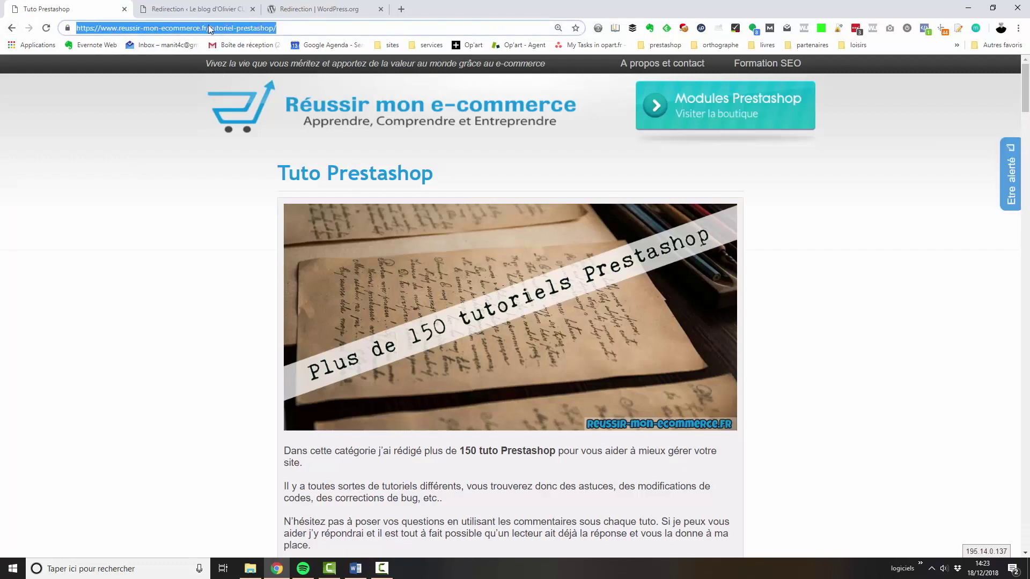
pyautogui.click(202, 9)
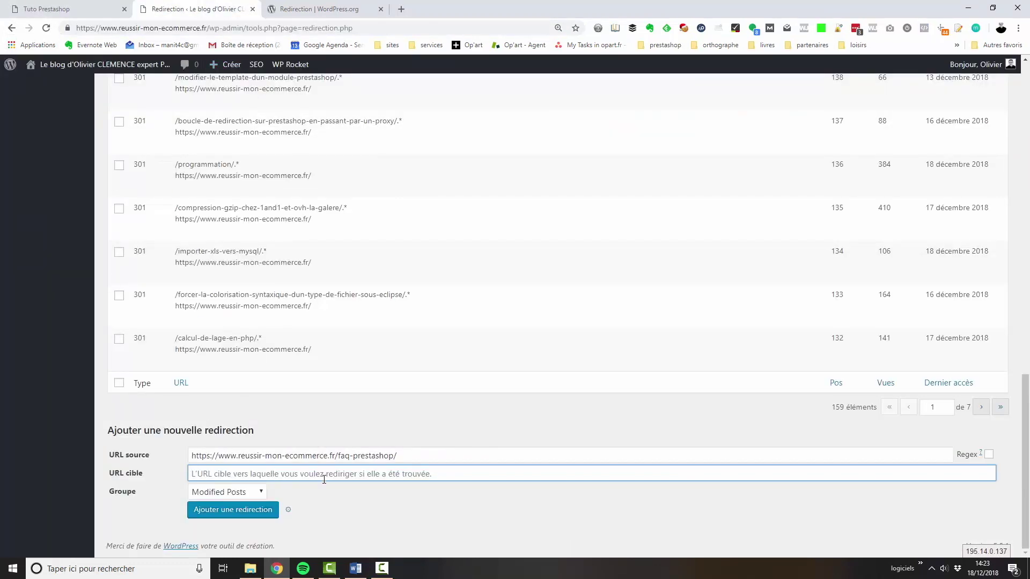
pyautogui.hotkey('ctrl', 'v')
# Step: Check both URLs, assign the new redirection to the Redirections group and add it
pyautogui.moveTo(413, 456); pyautogui.dragTo(174, 458)
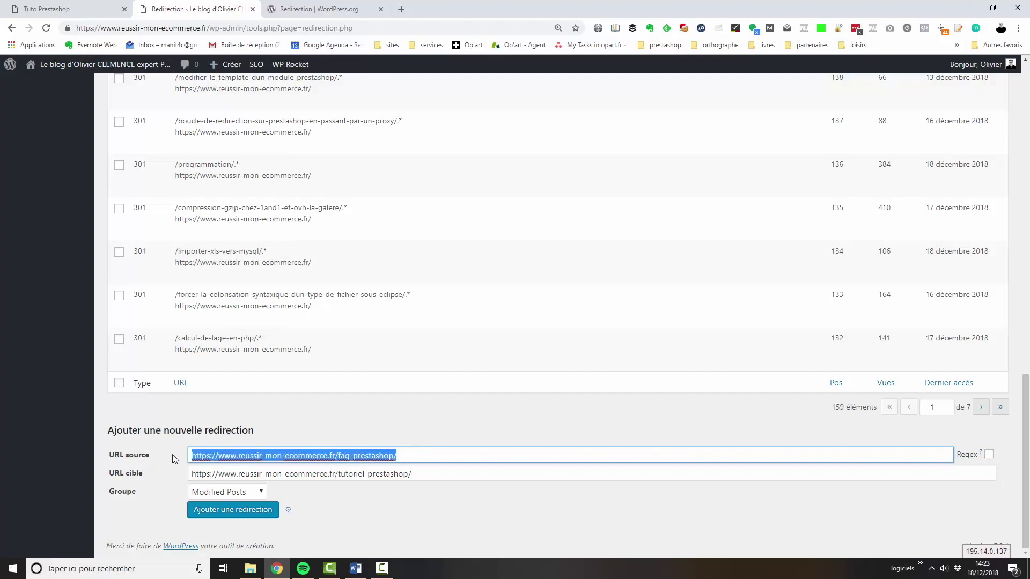
pyautogui.click(490, 454)
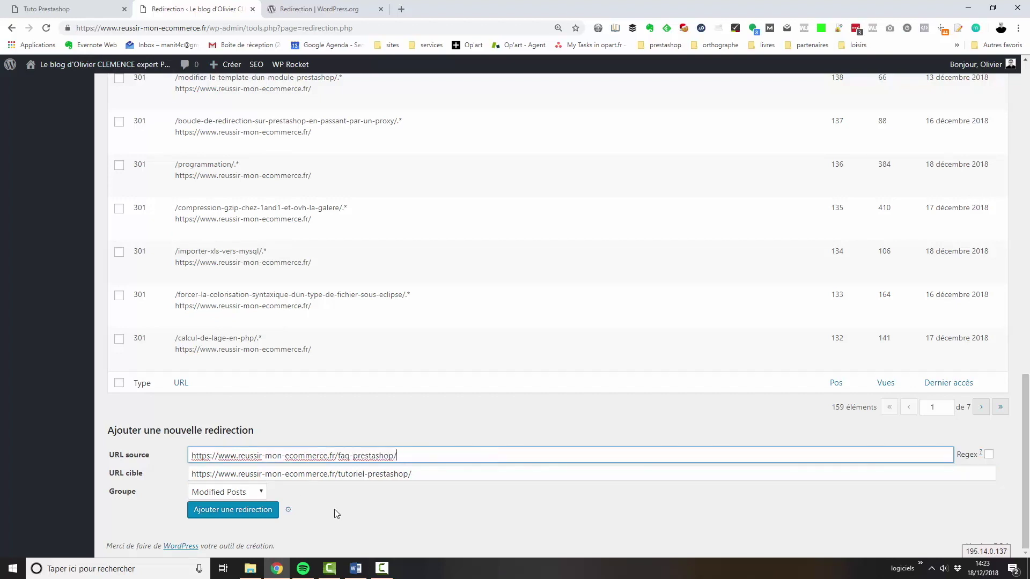
pyautogui.tripleClick(416, 473)
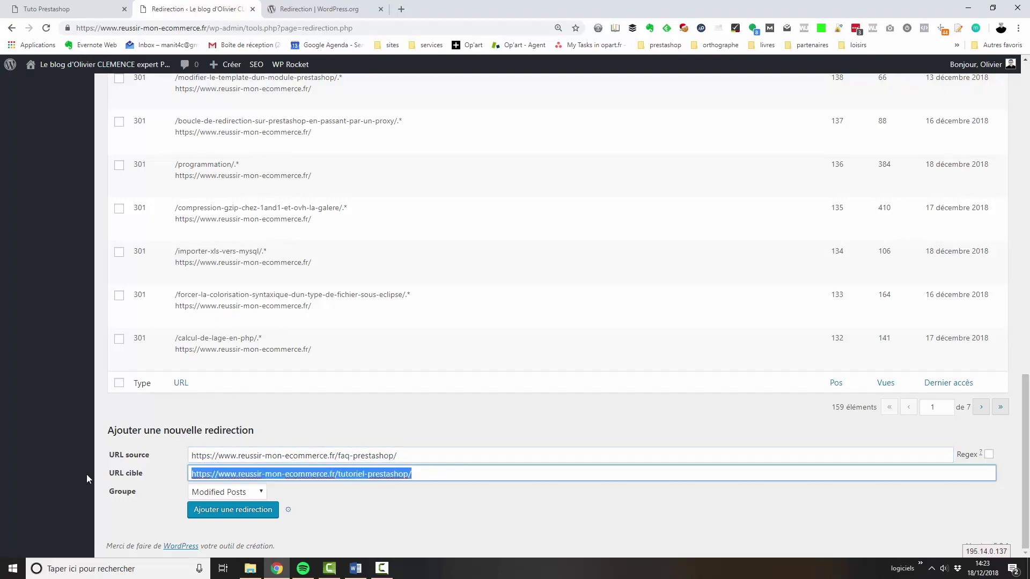
pyautogui.click(407, 504)
pyautogui.click(226, 492)
pyautogui.click(216, 529)
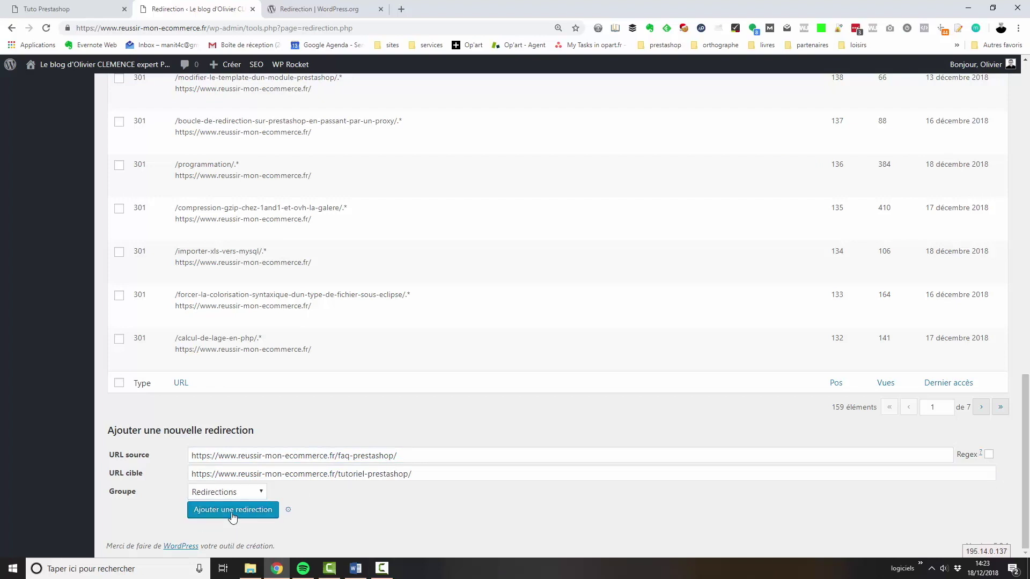
pyautogui.click(234, 511)
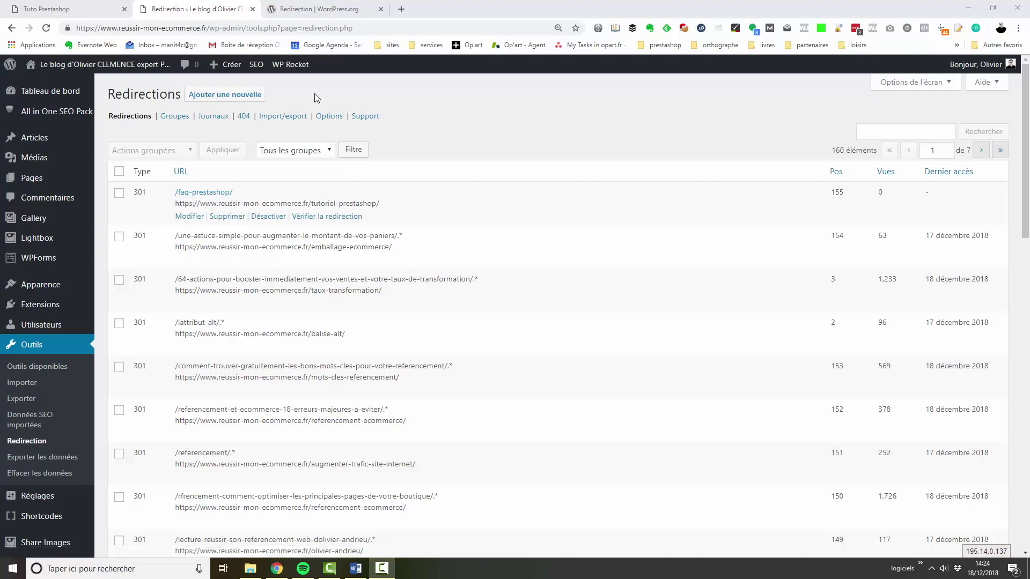
# Step: Test the redirection by opening the FAQ Prestashop link from the blog's home page and checking the resulting address
pyautogui.click(100, 11)
pyautogui.press('Return')
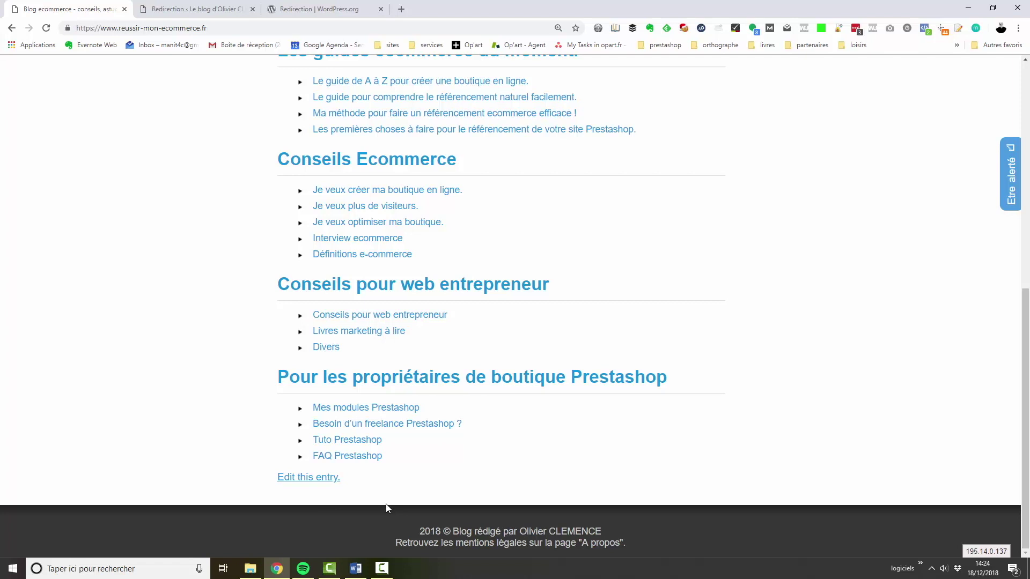
pyautogui.click(374, 463)
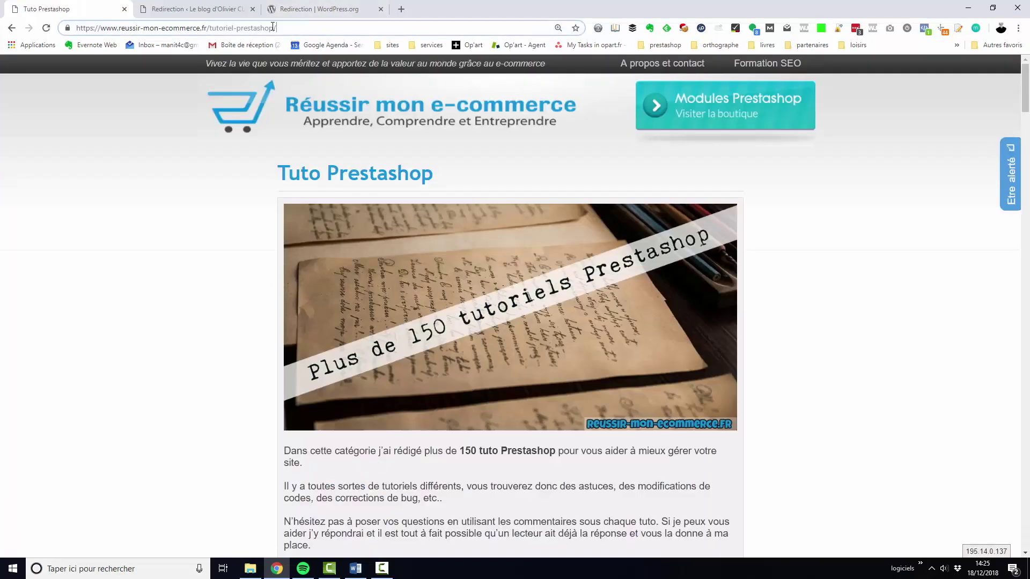
pyautogui.hotkey('ctrl', 'l')
pyautogui.click(149, 286)
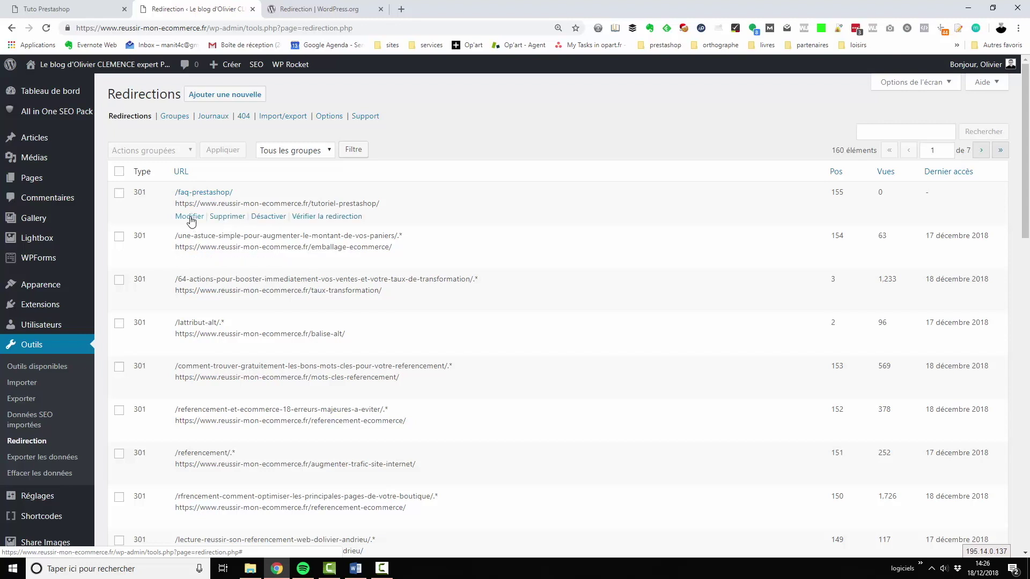
# Step: Try to delete the /faq-prestashop/ redirection from the redirect list
pyautogui.click(221, 218)
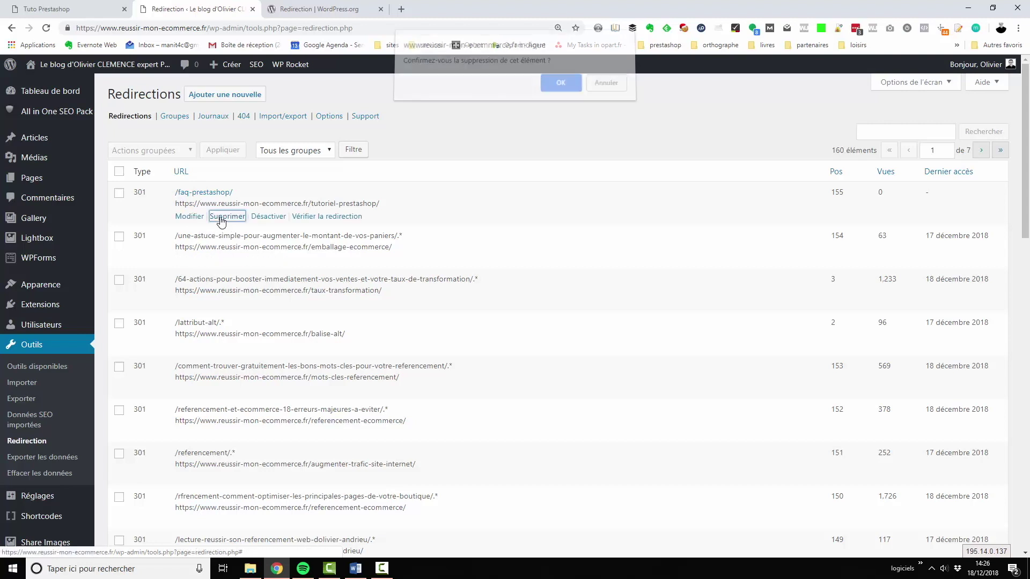
pyautogui.click(561, 92)
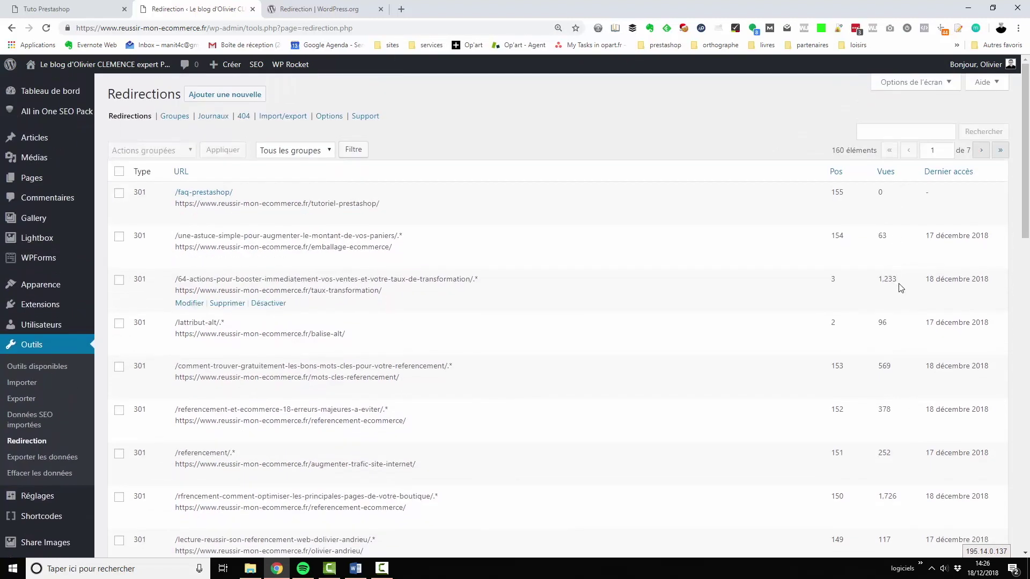
# Step: Examine the view counts and last access dates of the redirections in the list
pyautogui.scroll(-2, 949, 215)
pyautogui.scroll(1, 945, 199)
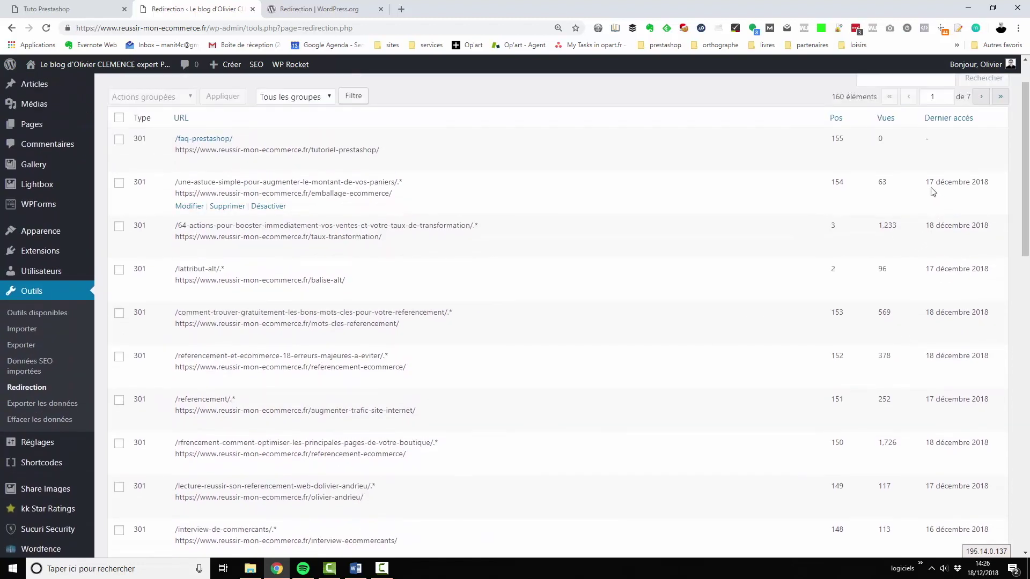
pyautogui.moveTo(925, 182); pyautogui.dragTo(991, 184)
pyautogui.click(914, 154)
pyautogui.moveTo(886, 182); pyautogui.dragTo(886, 182)
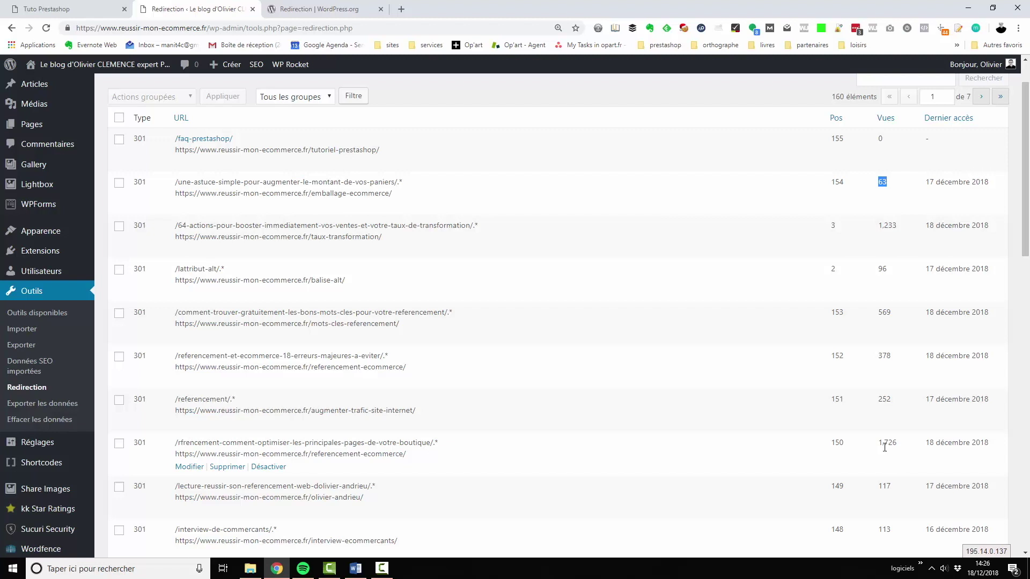
pyautogui.scroll(1, 751, 429)
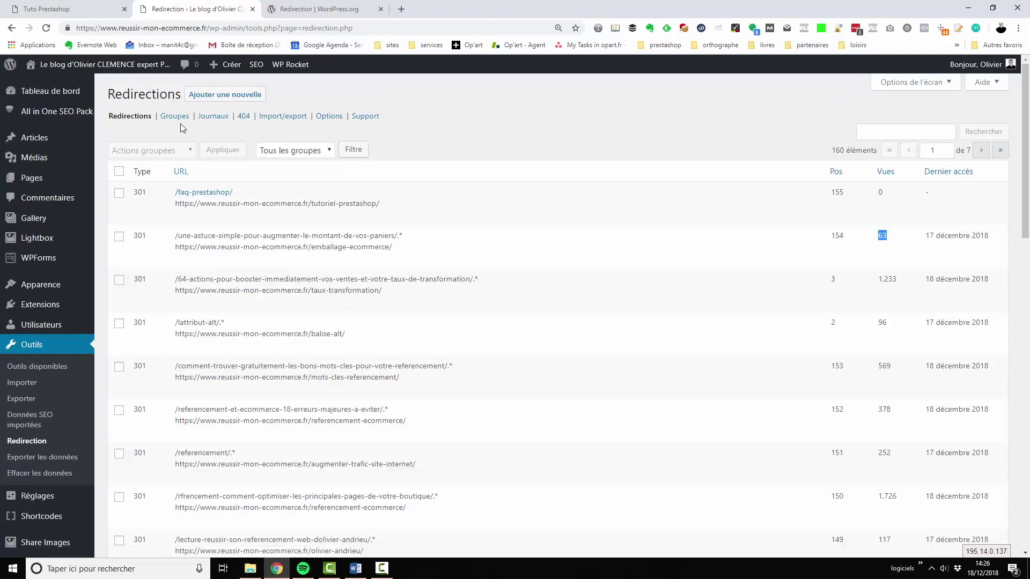